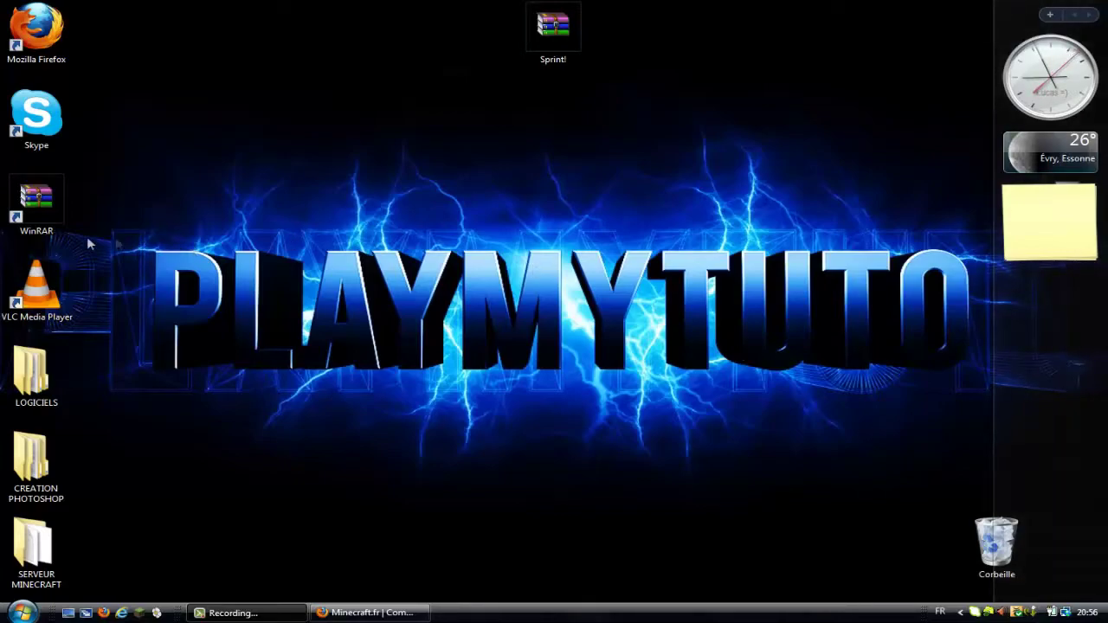
mouse_move(115, 233)
mouse_down()
mouse_move(606, 373)
mouse_move(1004, 407)
mouse_move(990, 392)
mouse_move(360, 294)
mouse_move(93, 224)
mouse_move(113, 240)
mouse_move(109, 232)
mouse_up()
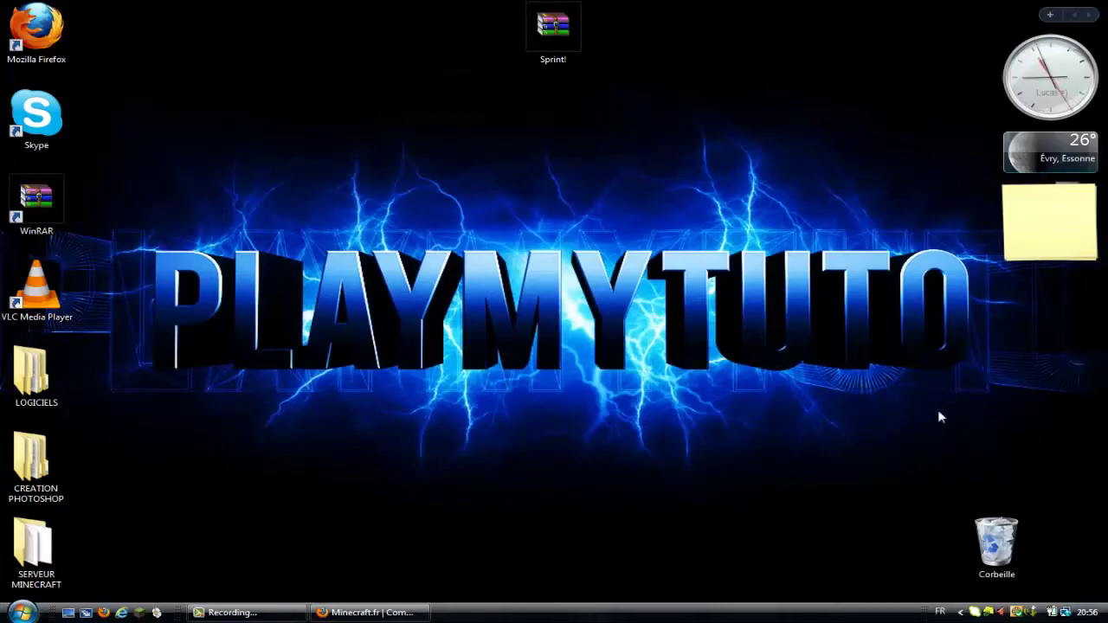
drag(989, 393, 108, 228)
Switch to Firefox and open the [1.3.1] Sprint! article from the Maps resources category of Minecraft.fr.
click(372, 613)
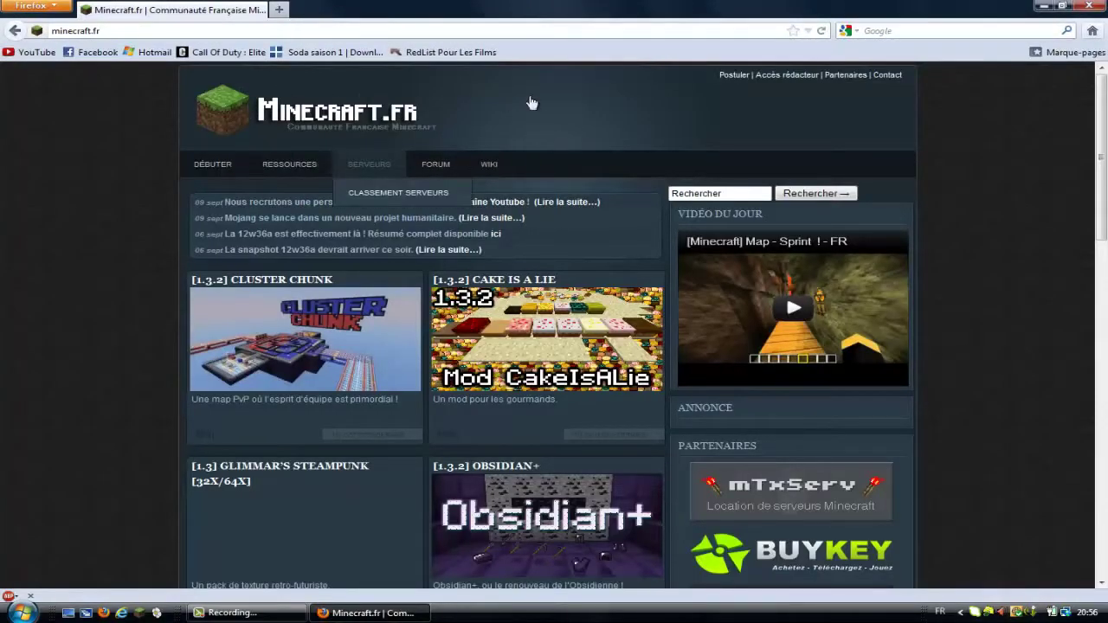
mouse_move(306, 173)
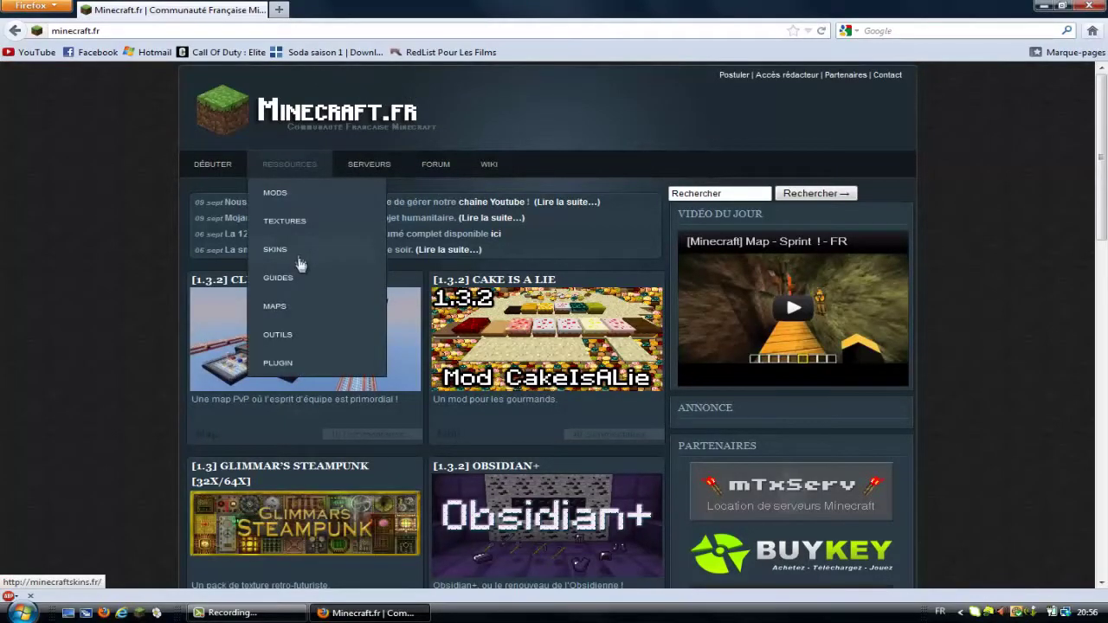
click(294, 315)
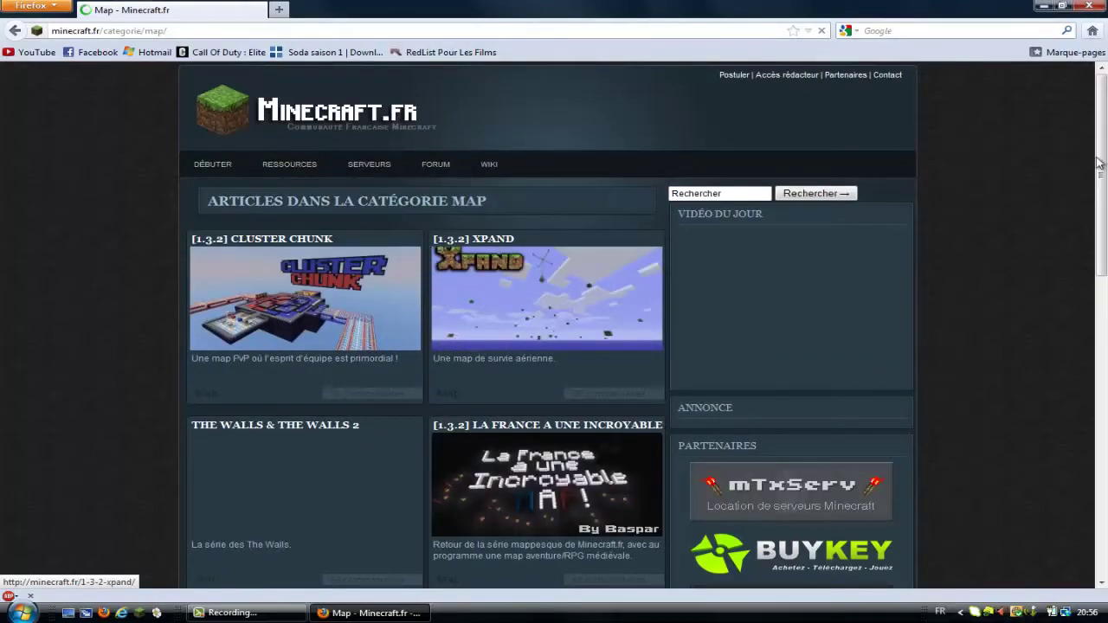
scroll(506, 439, down, 3)
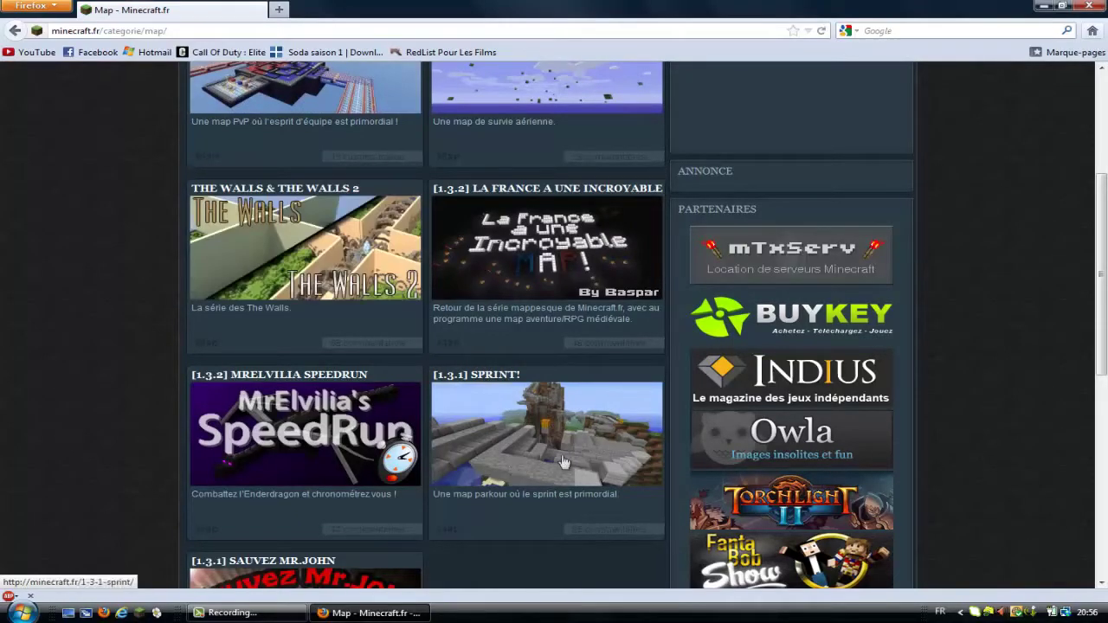
click(512, 424)
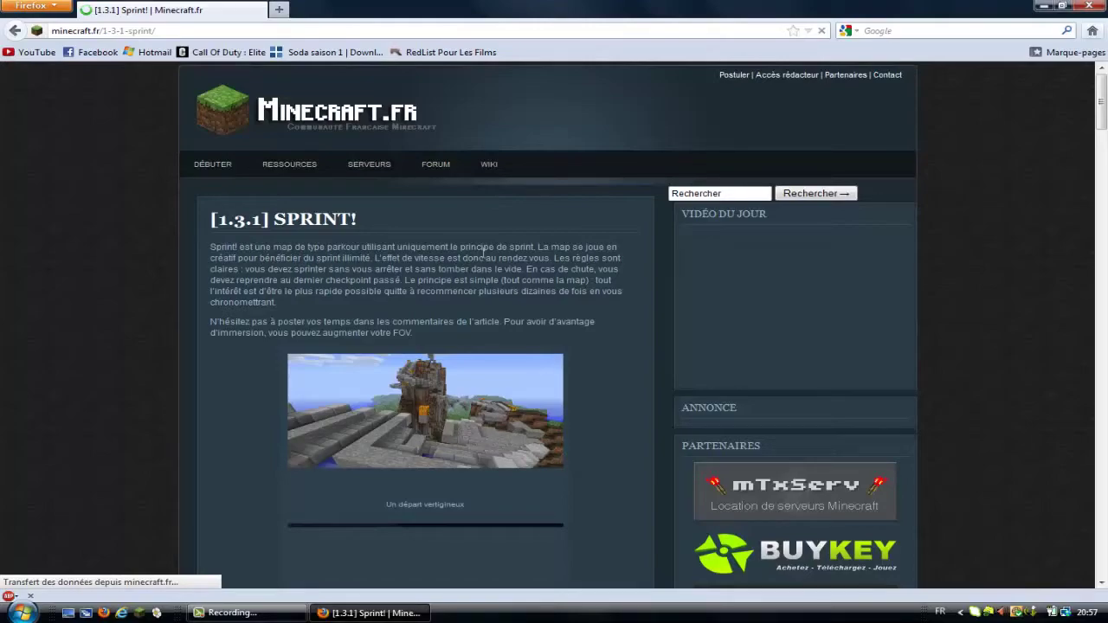
Go through the Sprint! article to its Liens section and open the Téléchargement link for the map.
drag(309, 269, 570, 292)
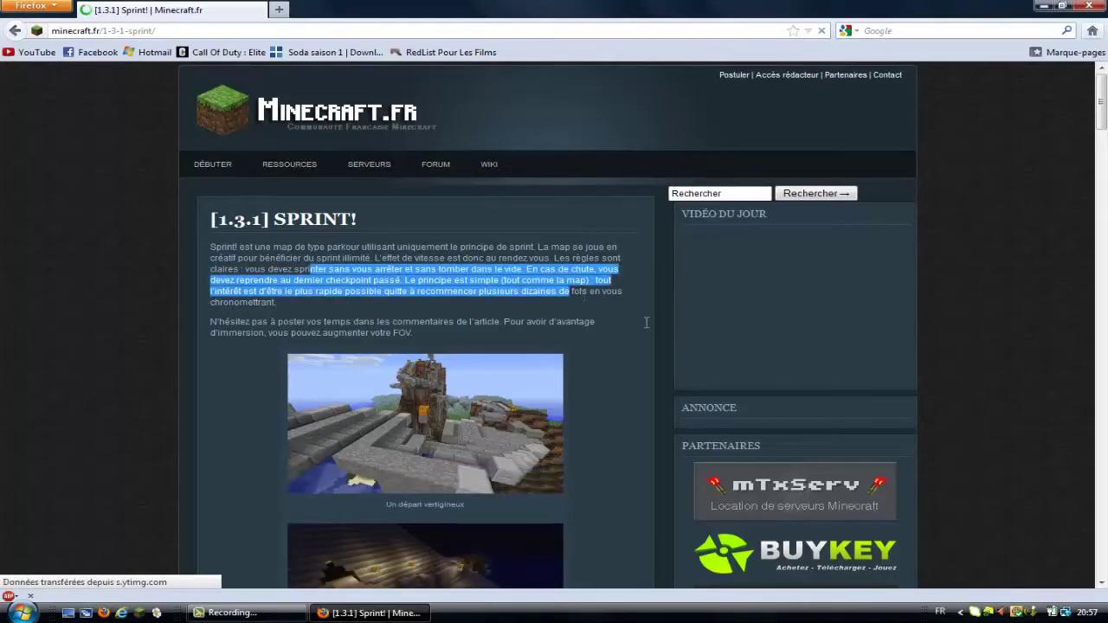
click(641, 326)
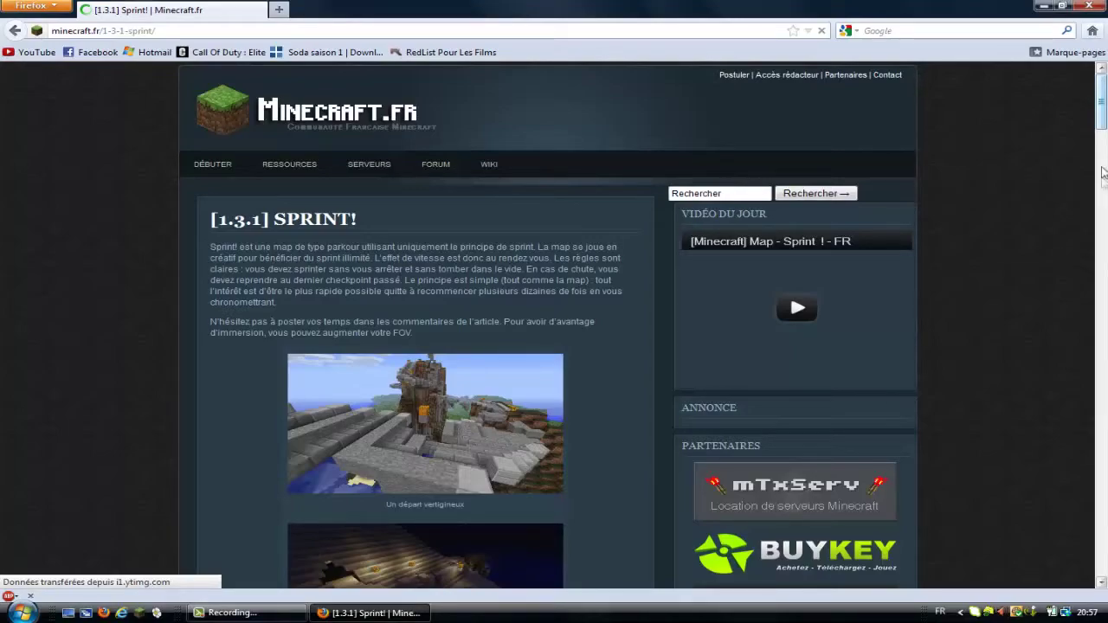
scroll(1103, 103, down, 10)
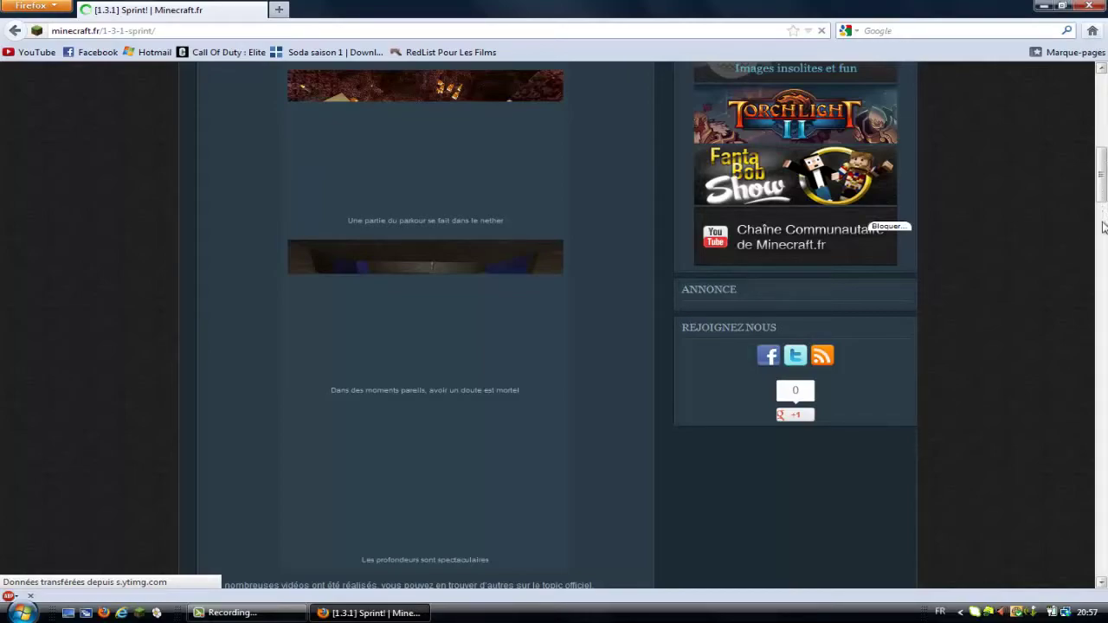
click(1103, 255)
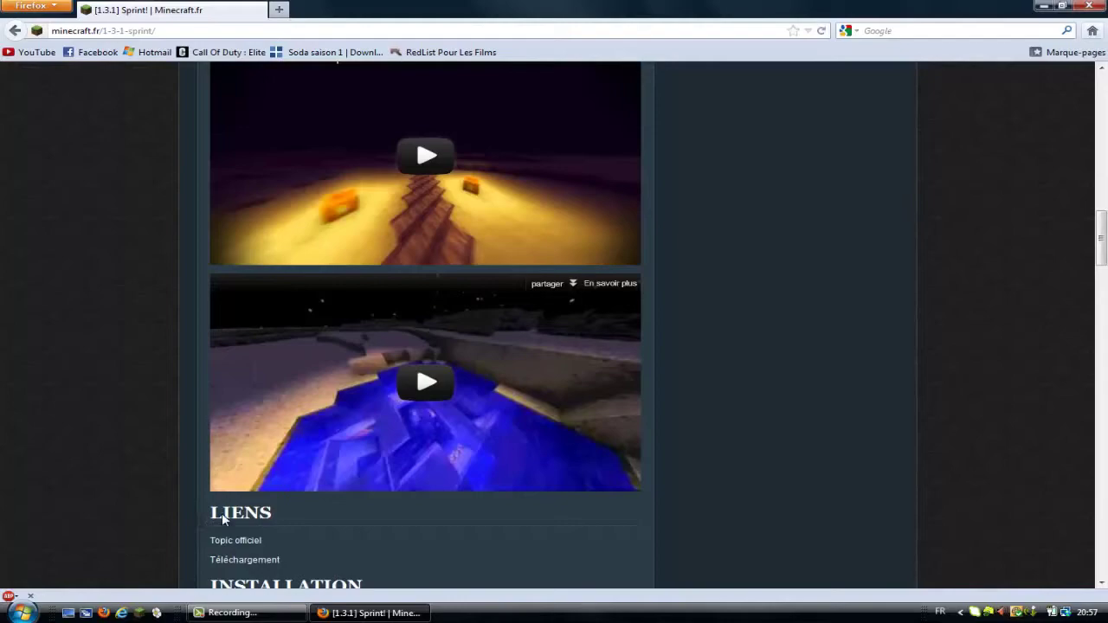
drag(223, 512, 271, 512)
click(248, 561)
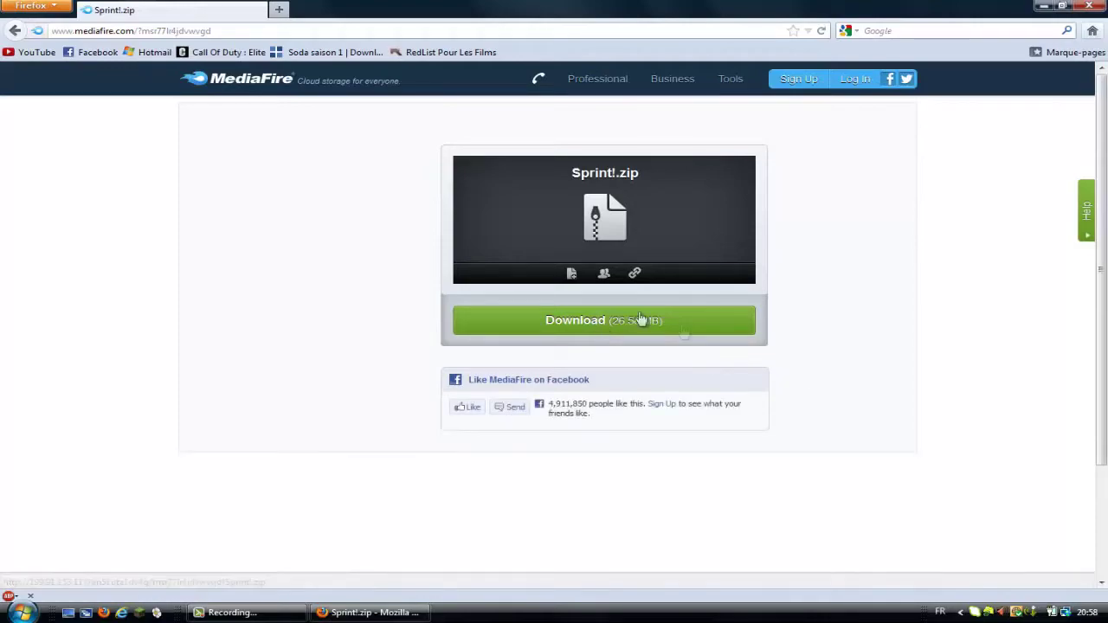
Close the browser and extract the Sprint! archive directly onto the desktop.
click(1090, 5)
drag(634, 126, 494, 7)
right_click(565, 41)
click(612, 81)
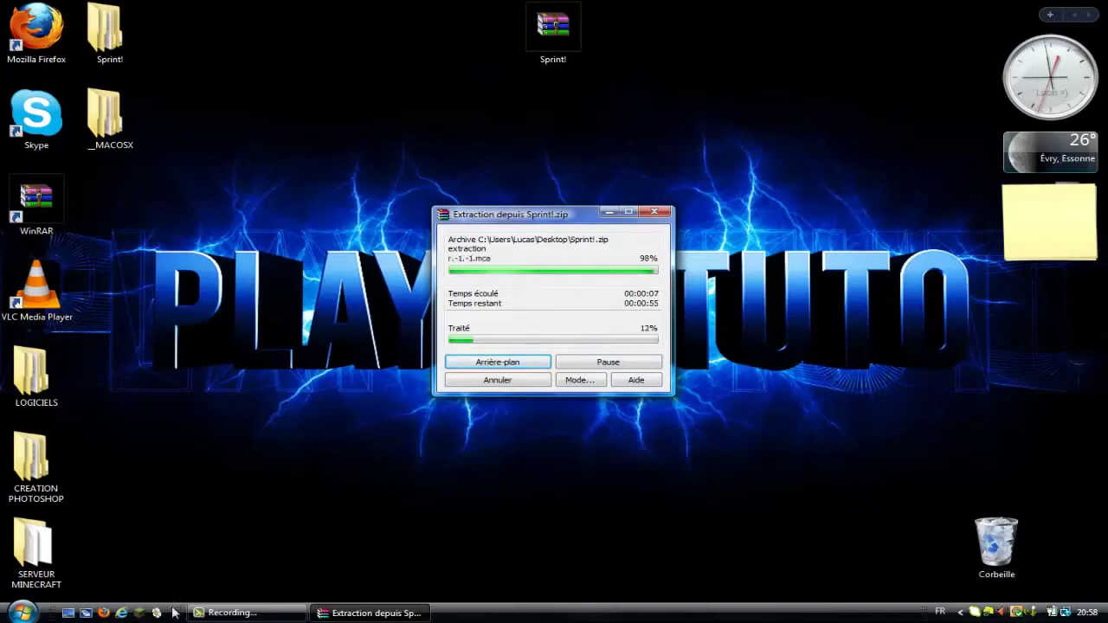
drag(126, 259, 225, 206)
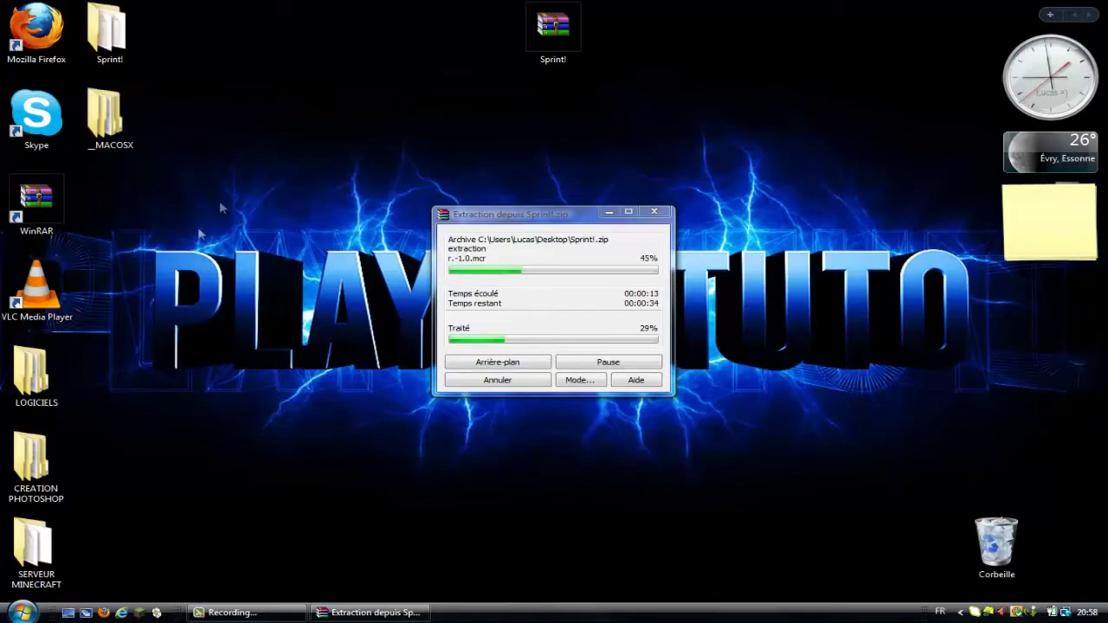
click(111, 35)
drag(110, 35, 87, 114)
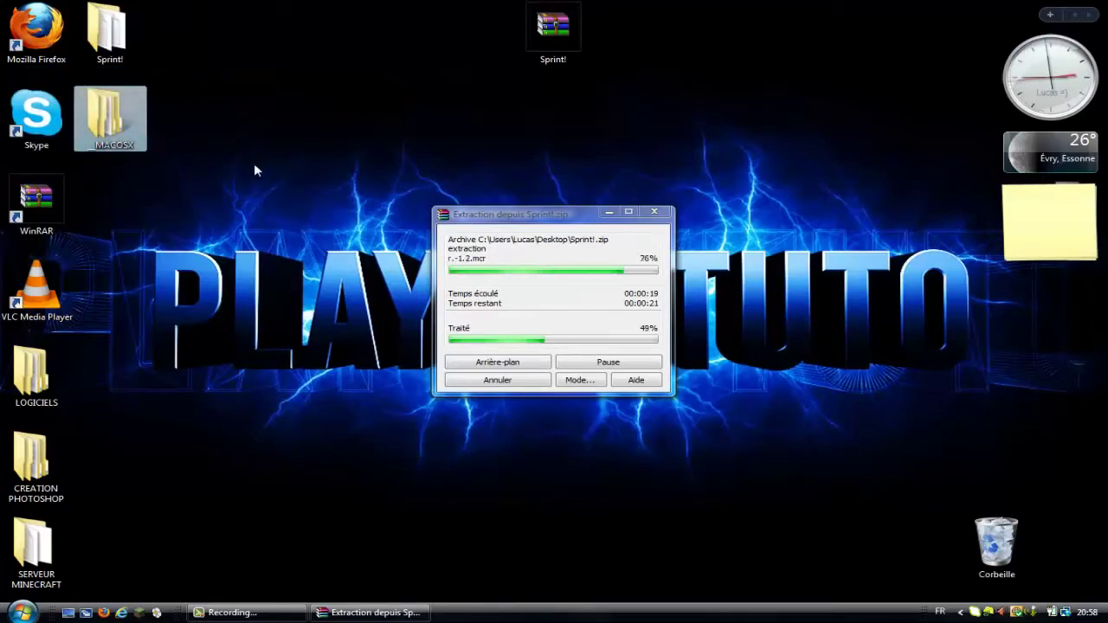
drag(209, 216, 209, 150)
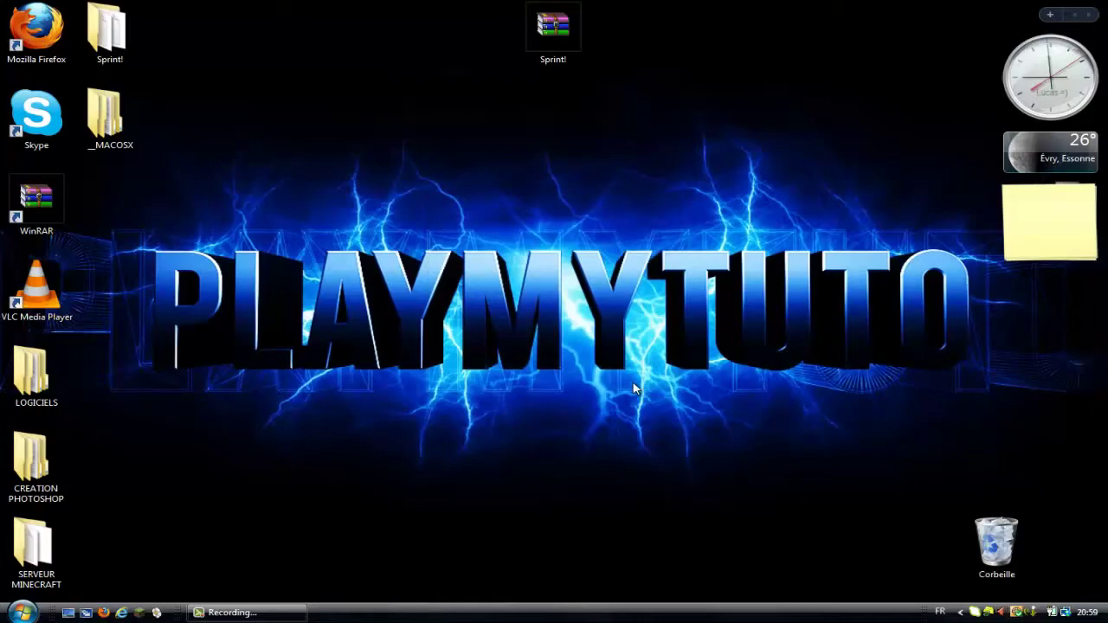
Delete the __MACOSX folder from the desktop and place the Sprint! folder just below the Sprint! archive.
double_click(110, 117)
key(Delete)
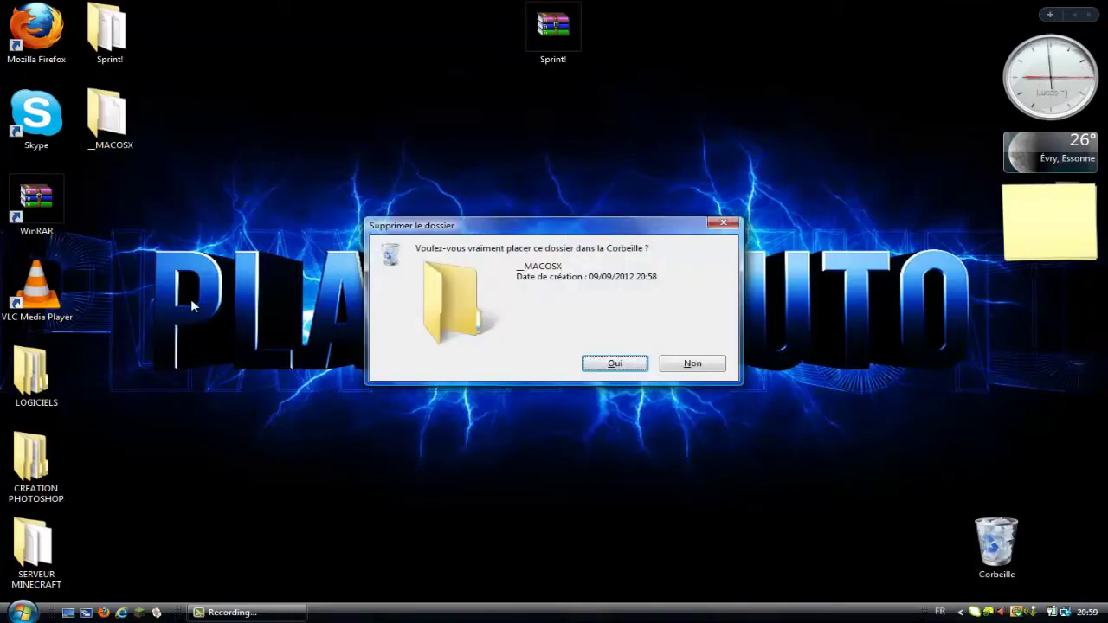
key(Return)
drag(123, 43, 578, 135)
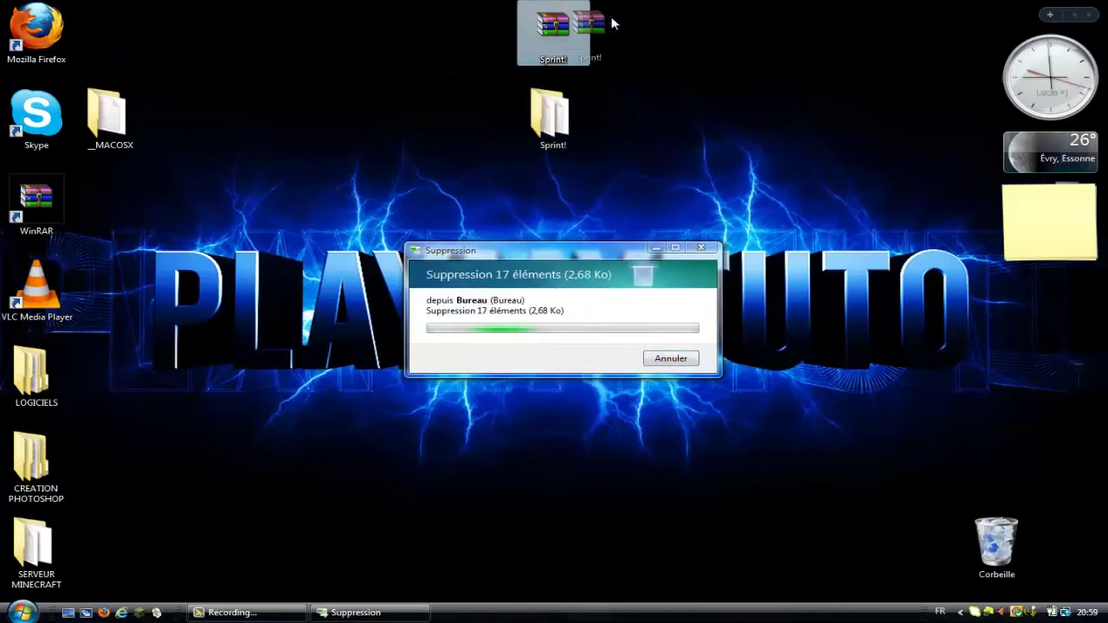
mouse_move(554, 130)
mouse_down()
mouse_move(489, 121)
mouse_move(560, 123)
mouse_up()
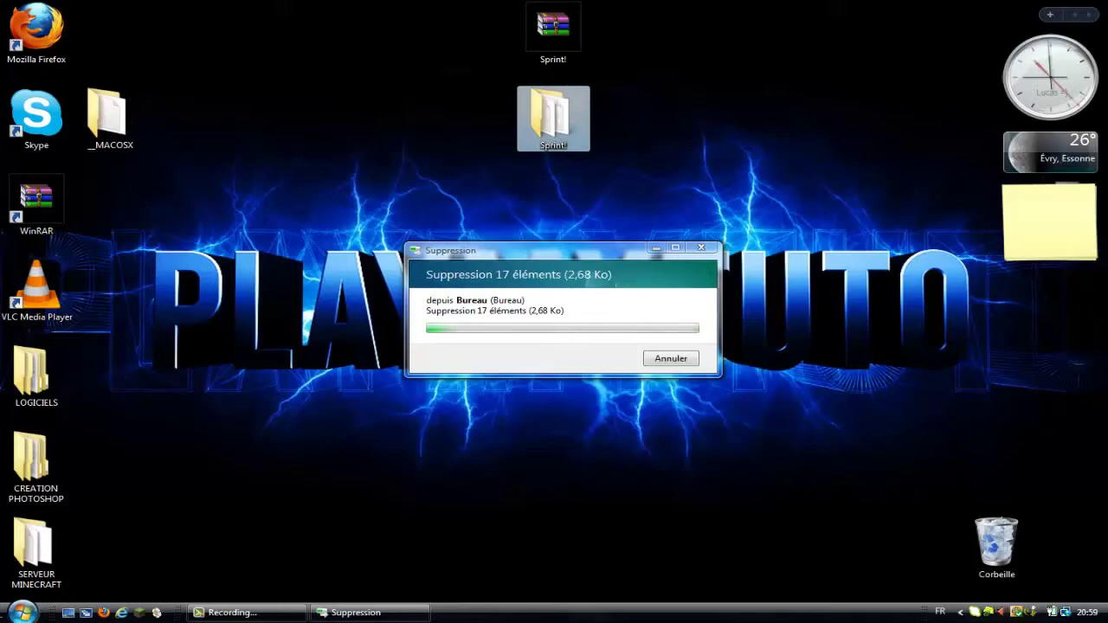
Open the Roaming folder with %appdata% from the Start search and maximize its window.
click(23, 611)
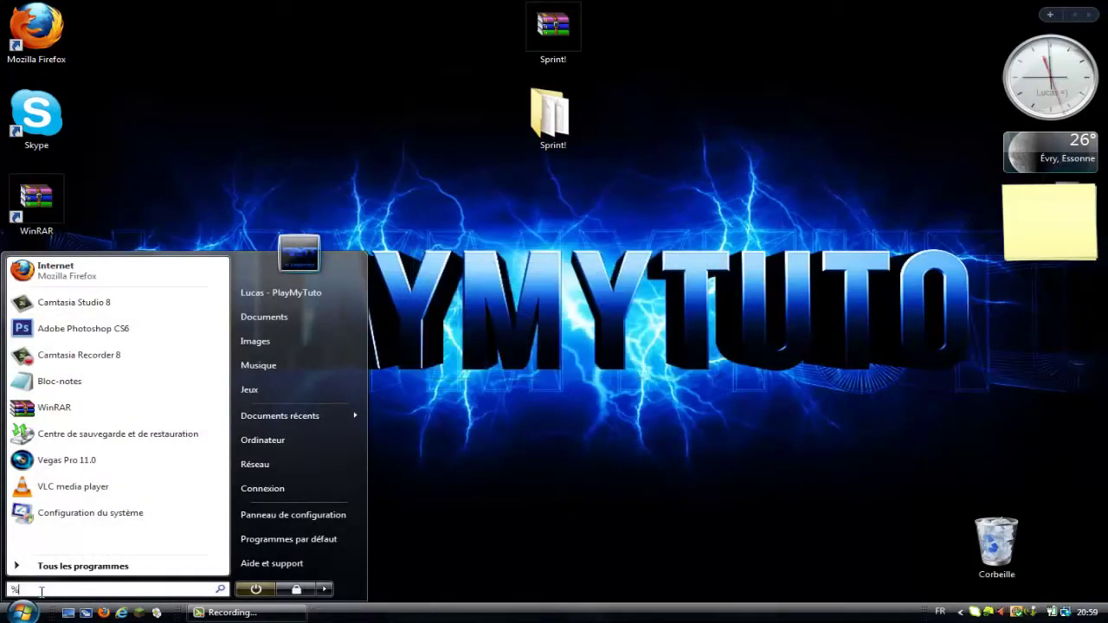
text(%appdata%)
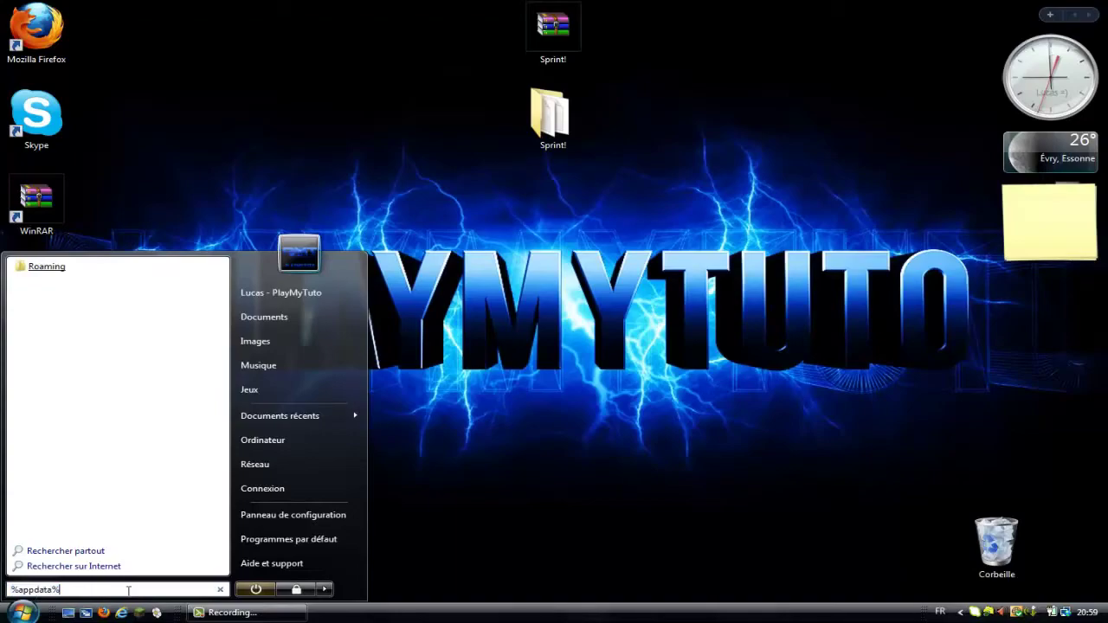
key(Return)
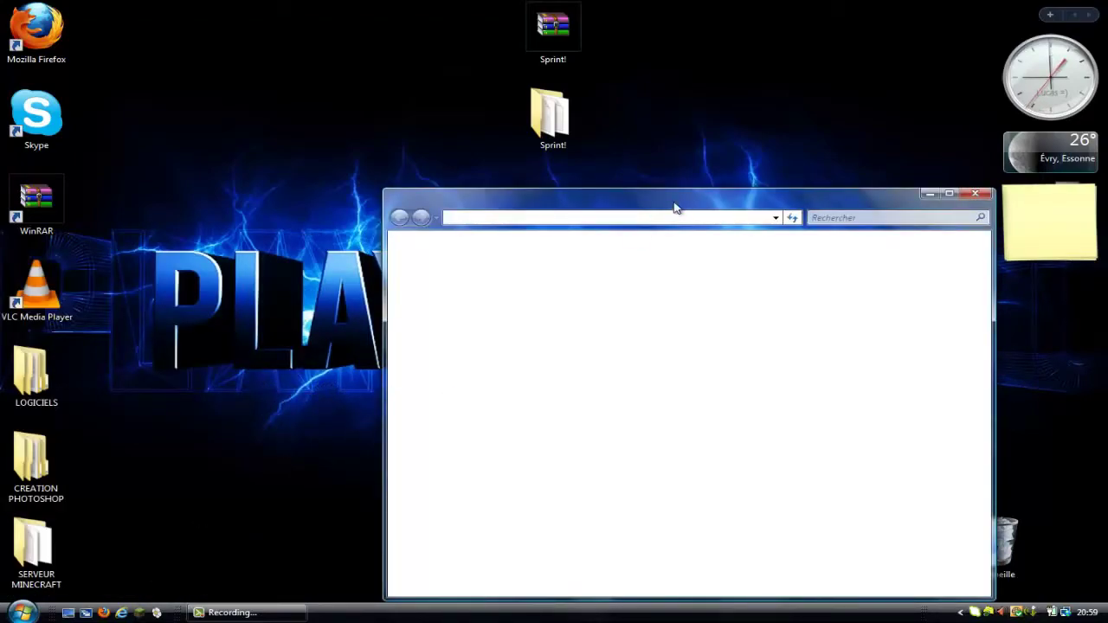
drag(651, 212, 524, 142)
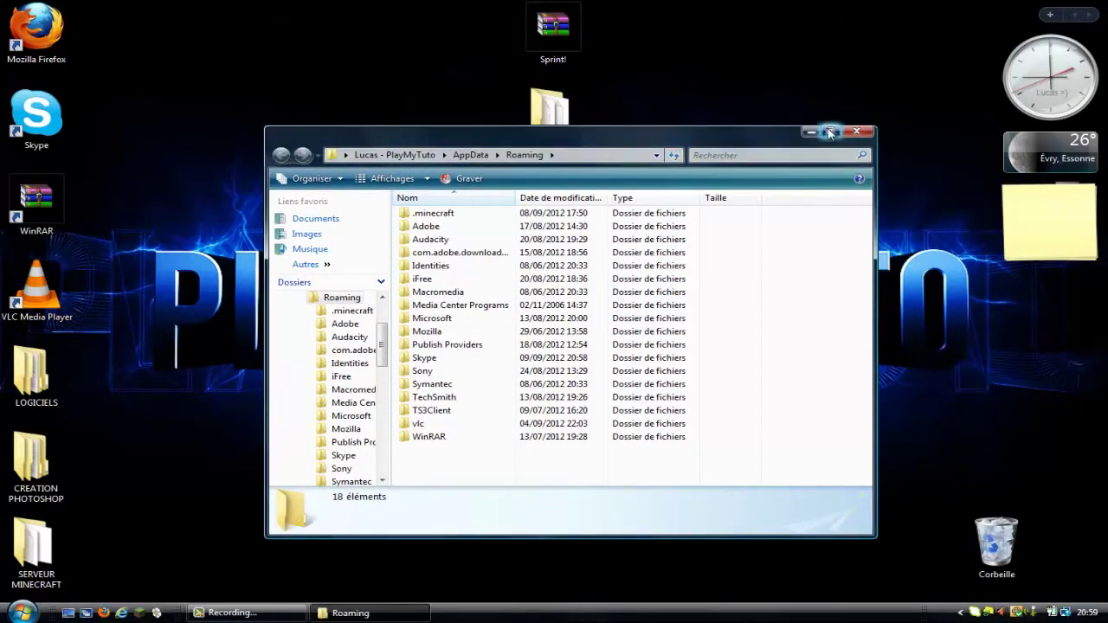
click(829, 132)
Open the saves folder inside the .minecraft folder.
double_click(200, 87)
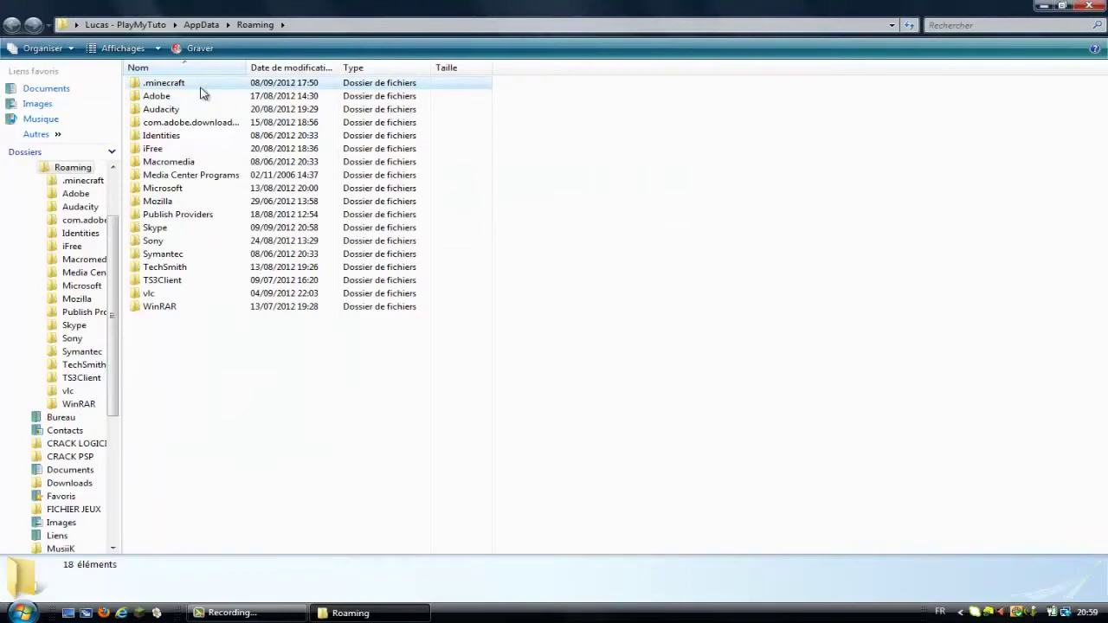
click(177, 113)
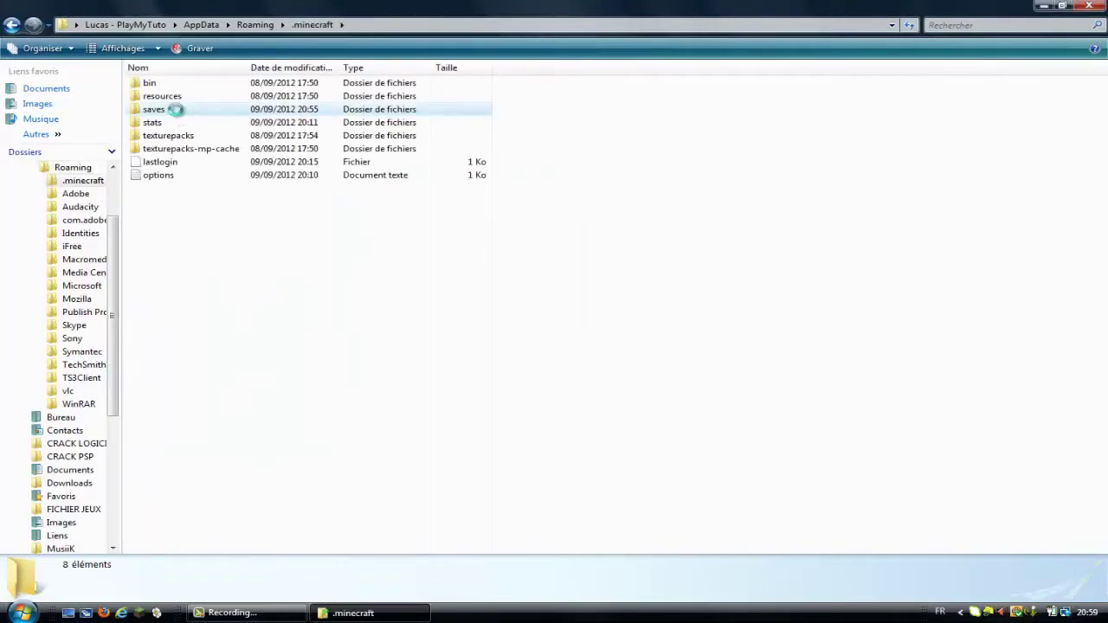
key(Return)
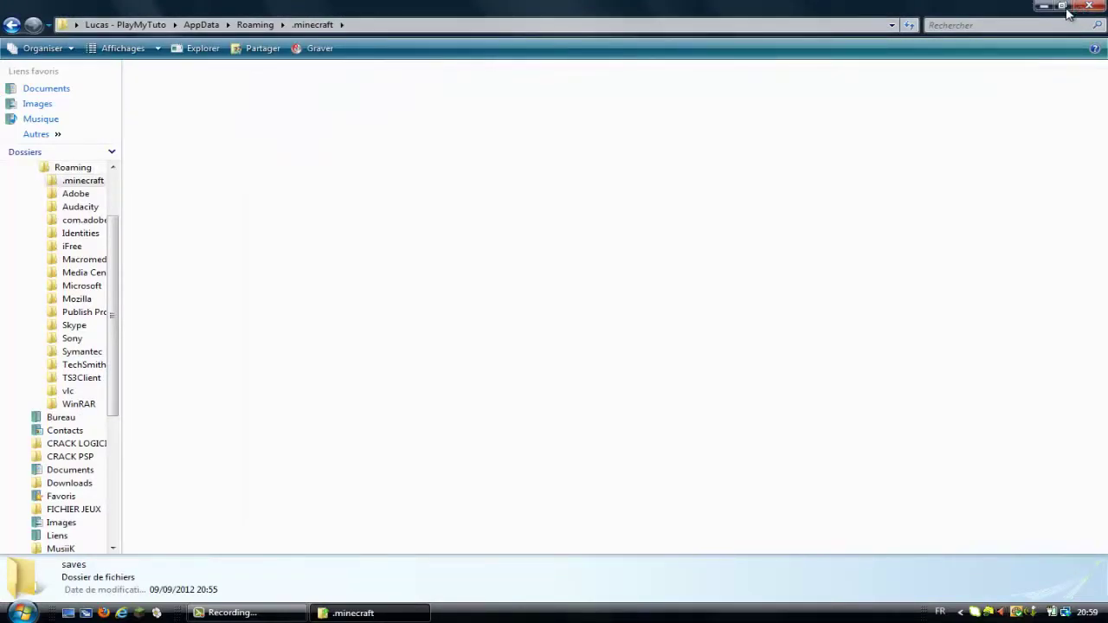
Restore the saves window to a smaller size and move the Sprint! folder from the desktop into saves.
click(1061, 6)
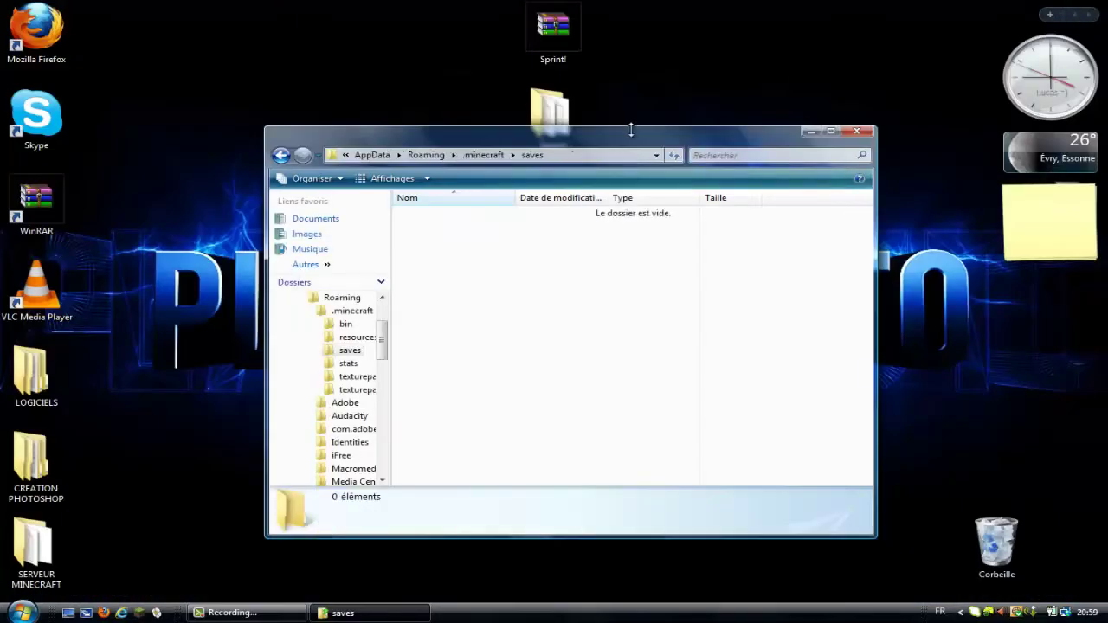
drag(636, 134, 643, 167)
drag(562, 113, 566, 309)
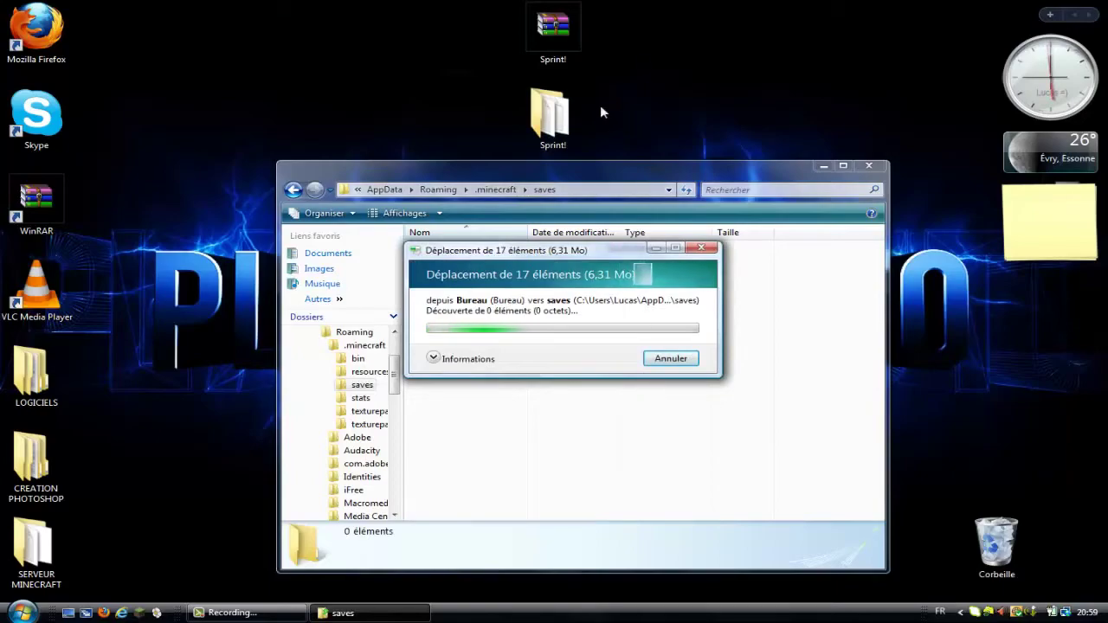
drag(648, 49, 693, 111)
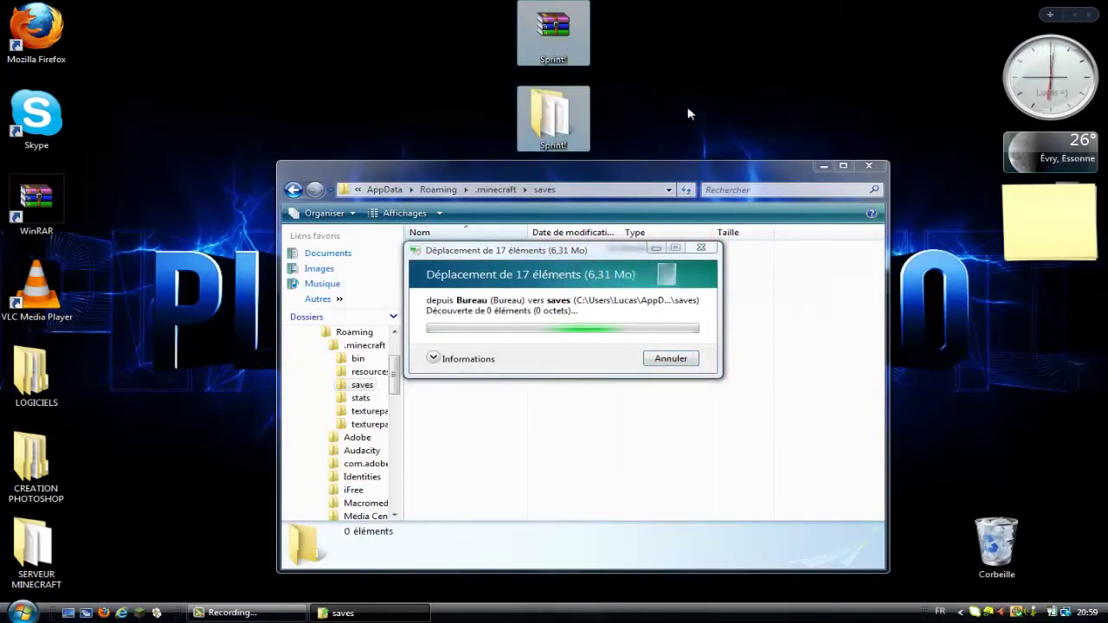
click(692, 111)
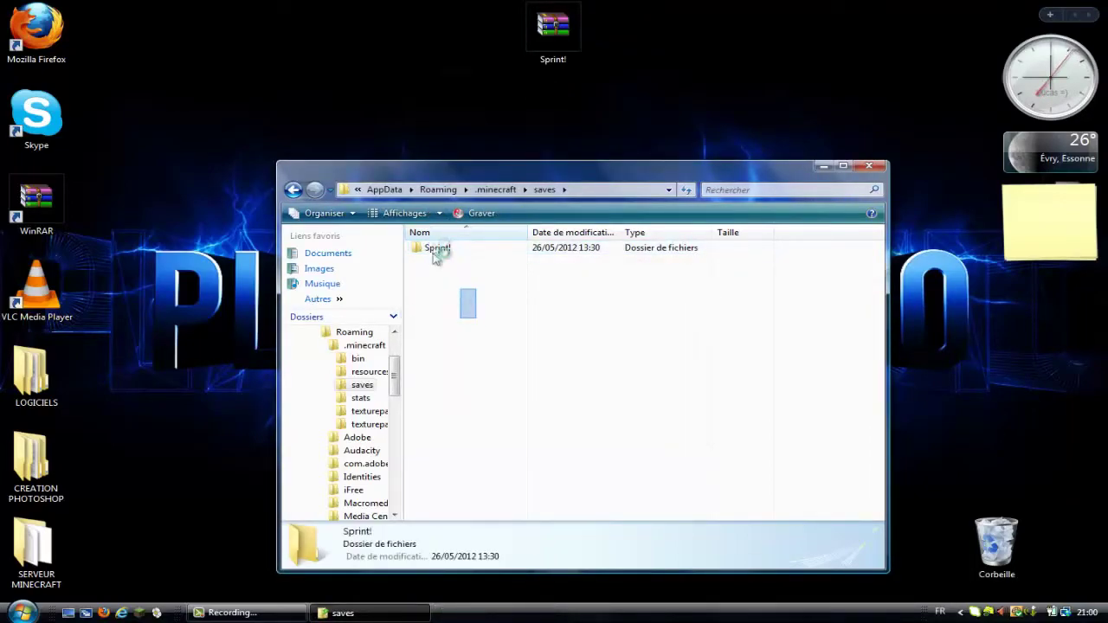
Go back up to the .minecraft folder and reopen saves to check its contents.
drag(448, 389, 450, 251)
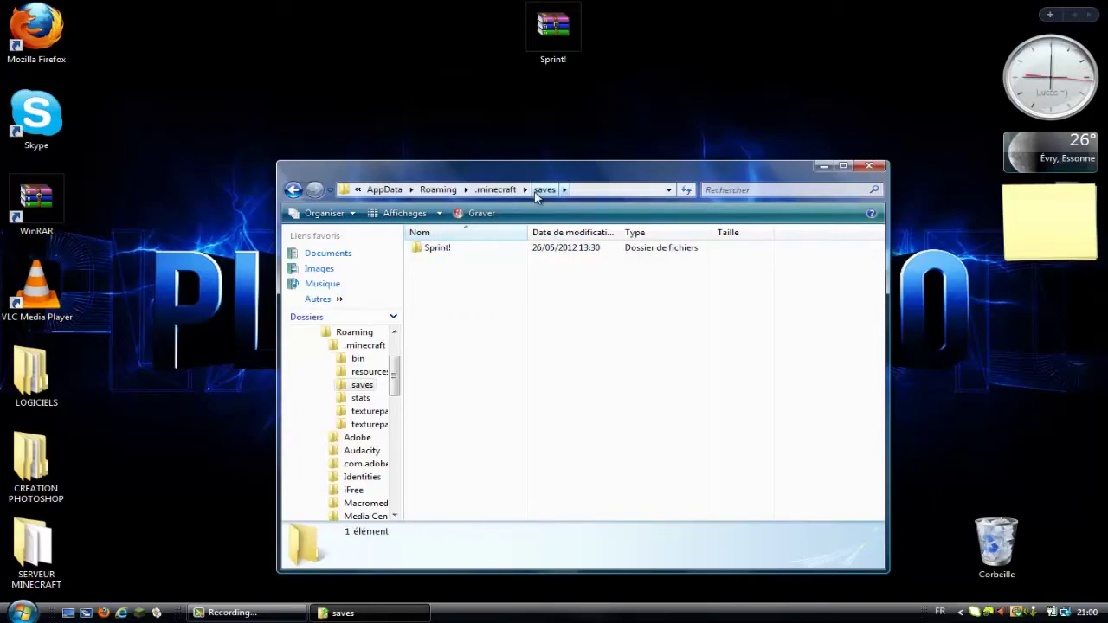
click(506, 189)
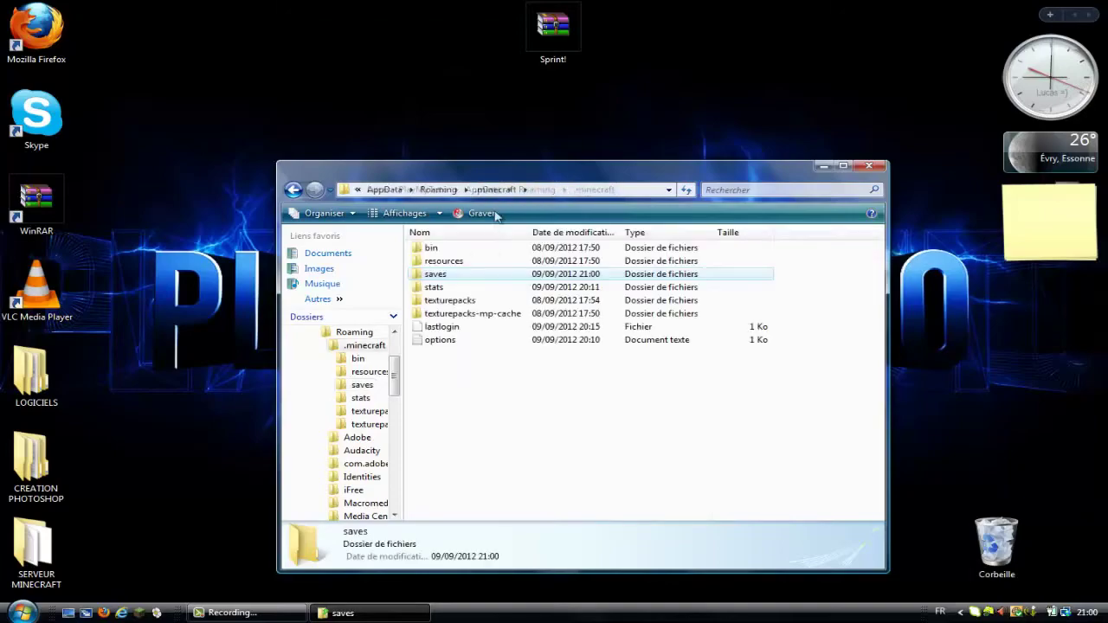
double_click(461, 277)
drag(623, 349, 405, 273)
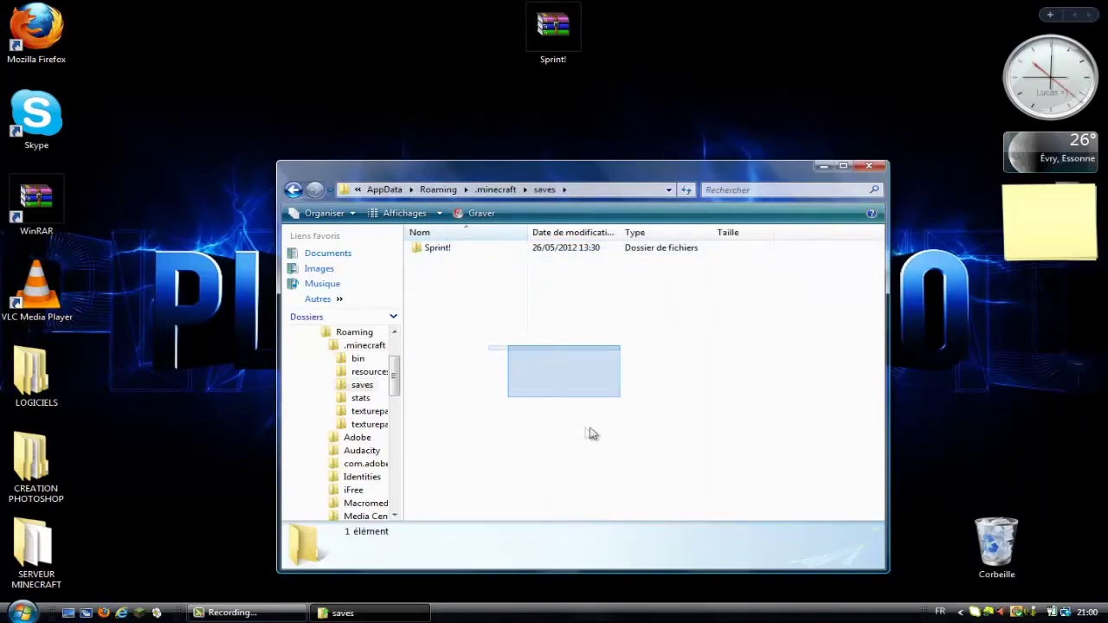
Open the Sprint! folder in saves and examine the map's files and subfolders.
click(438, 251)
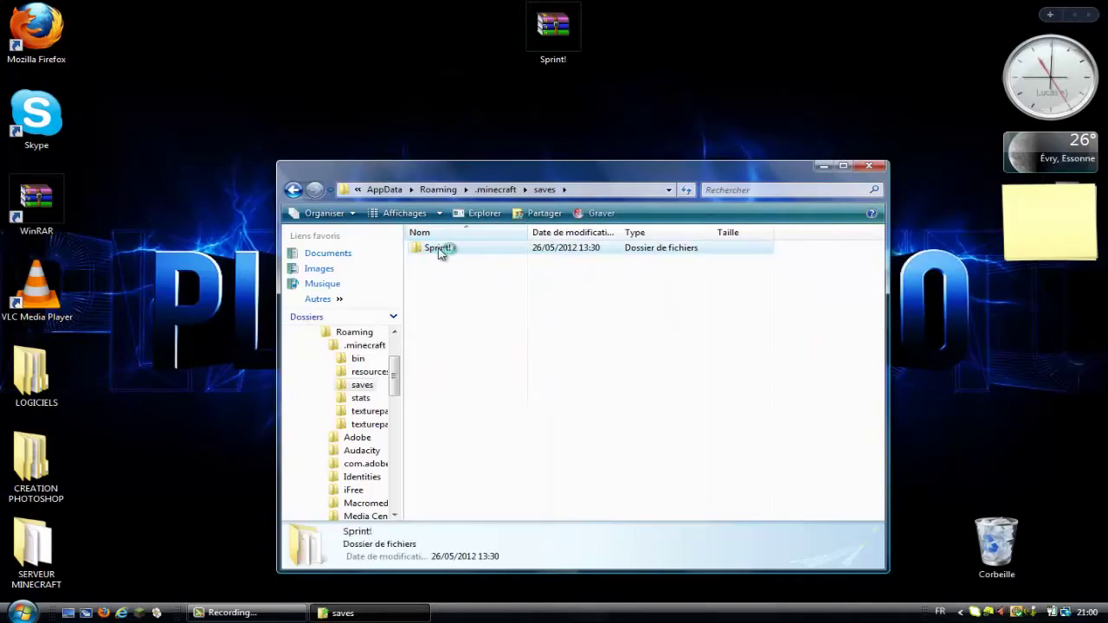
double_click(439, 251)
drag(475, 441, 623, 315)
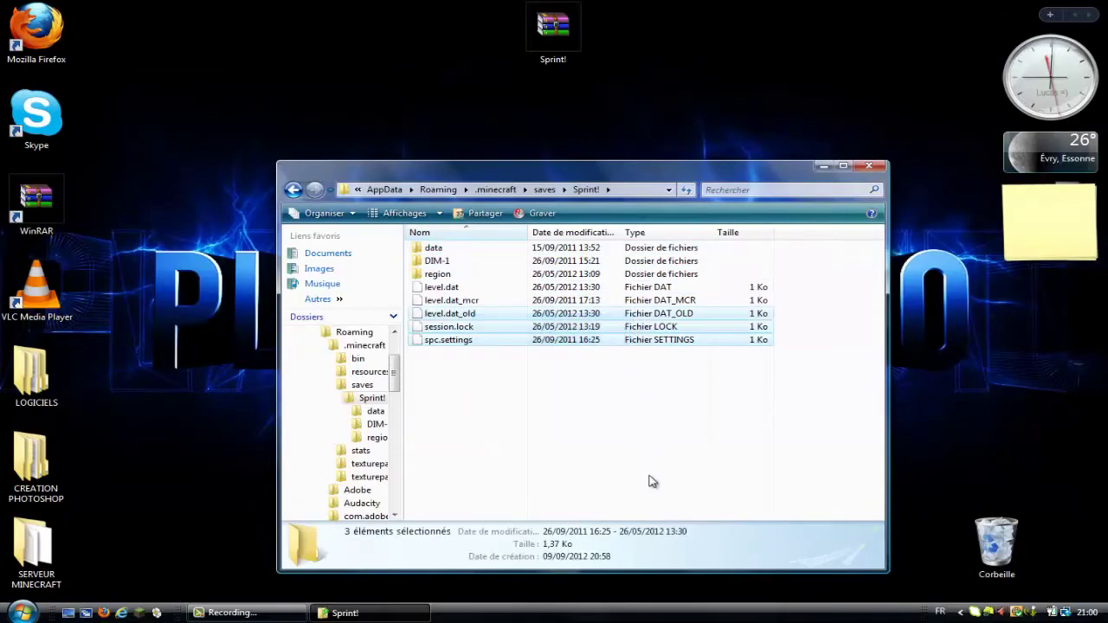
click(563, 477)
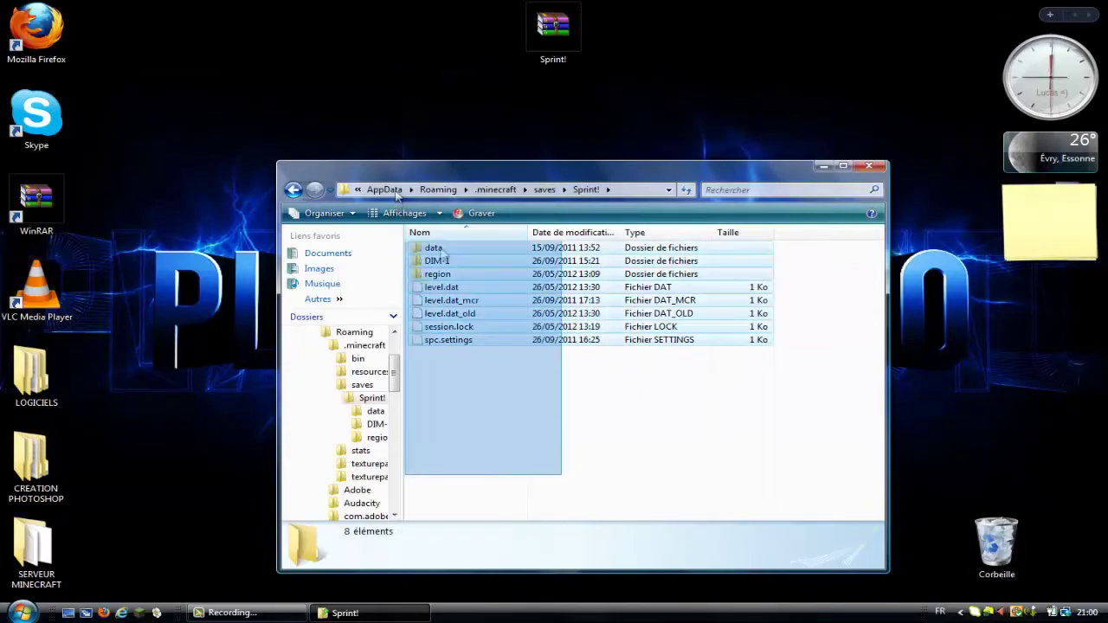
Close the Sprint! folder window and start the Minecraft game.
click(868, 167)
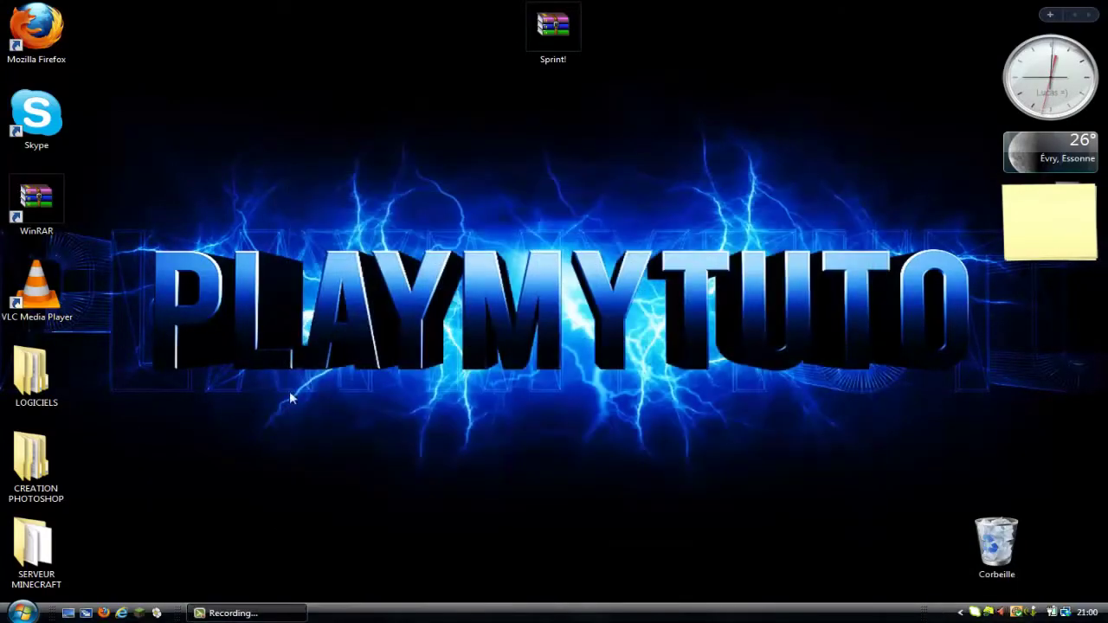
click(139, 613)
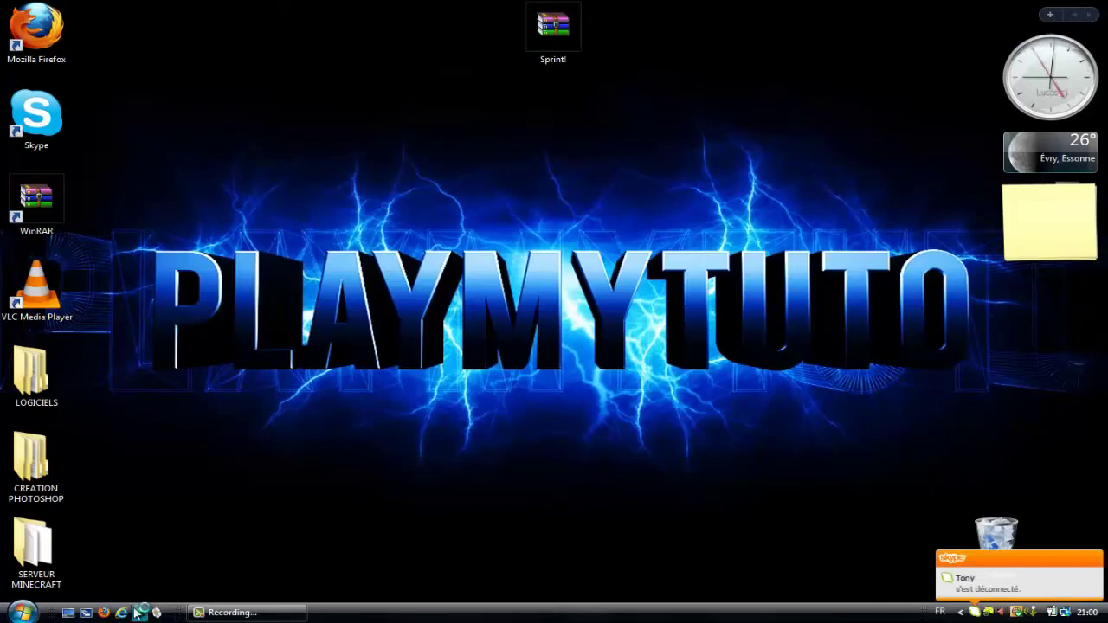
drag(173, 509, 527, 446)
click(623, 327)
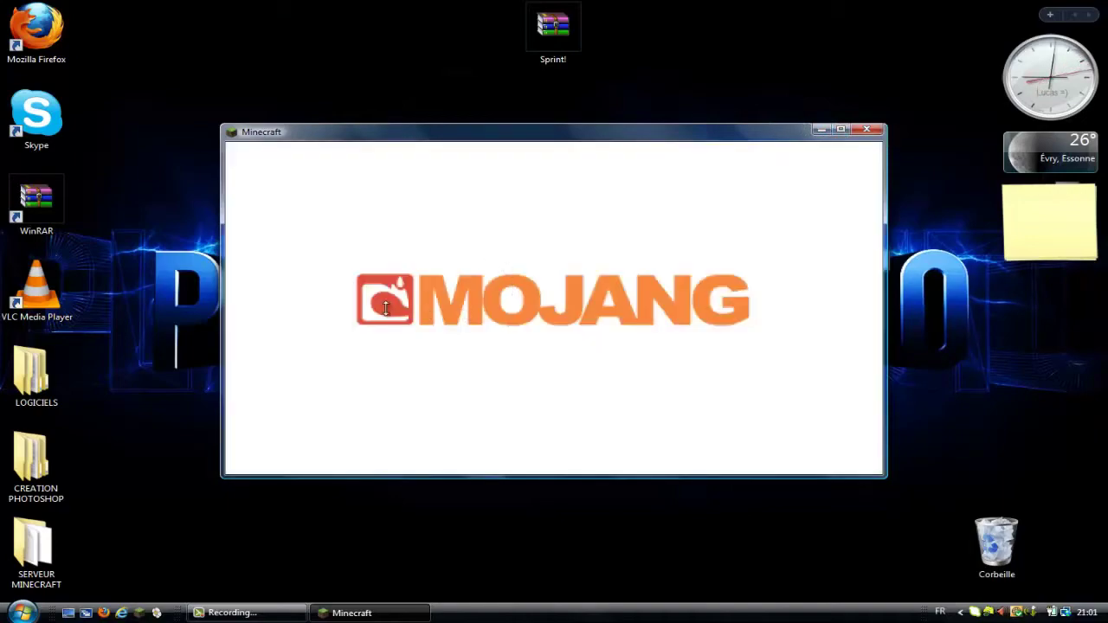
Check for the Sprint! map by selecting it in Minecraft's single-player world list, and close the game.
drag(630, 42, 885, 129)
drag(191, 103, 899, 534)
click(572, 308)
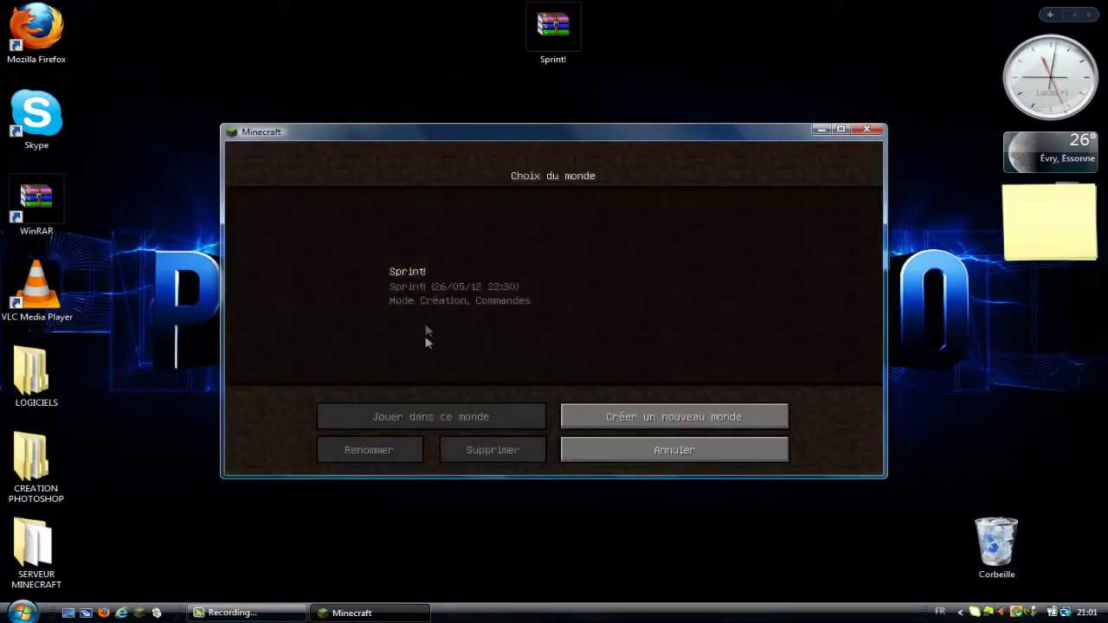
click(421, 286)
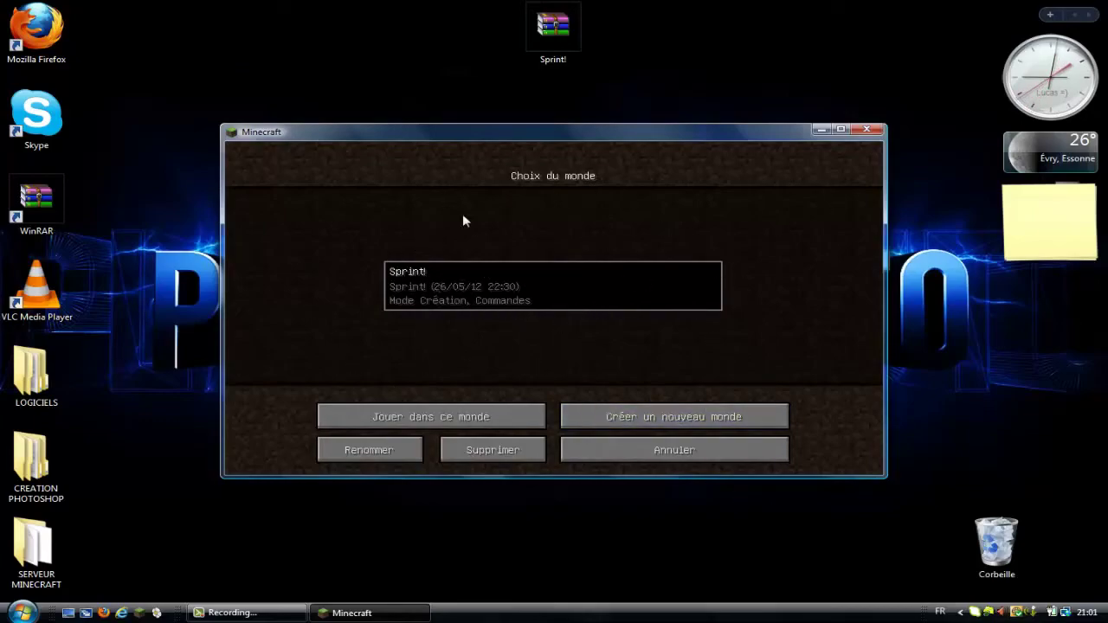
click(864, 129)
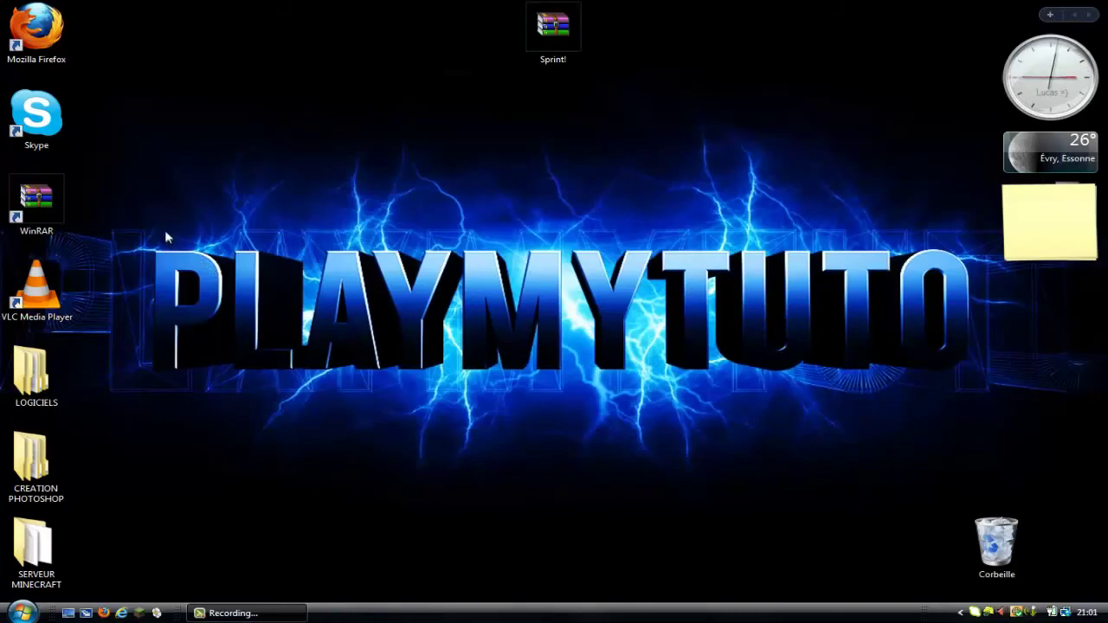
drag(113, 231, 989, 392)
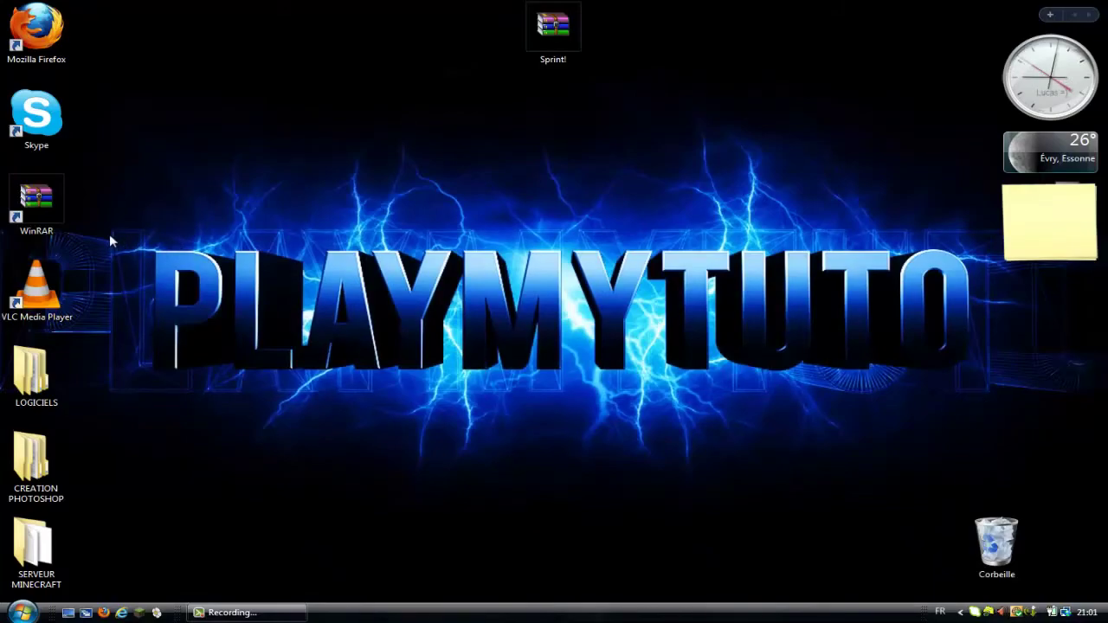
drag(113, 234, 989, 393)
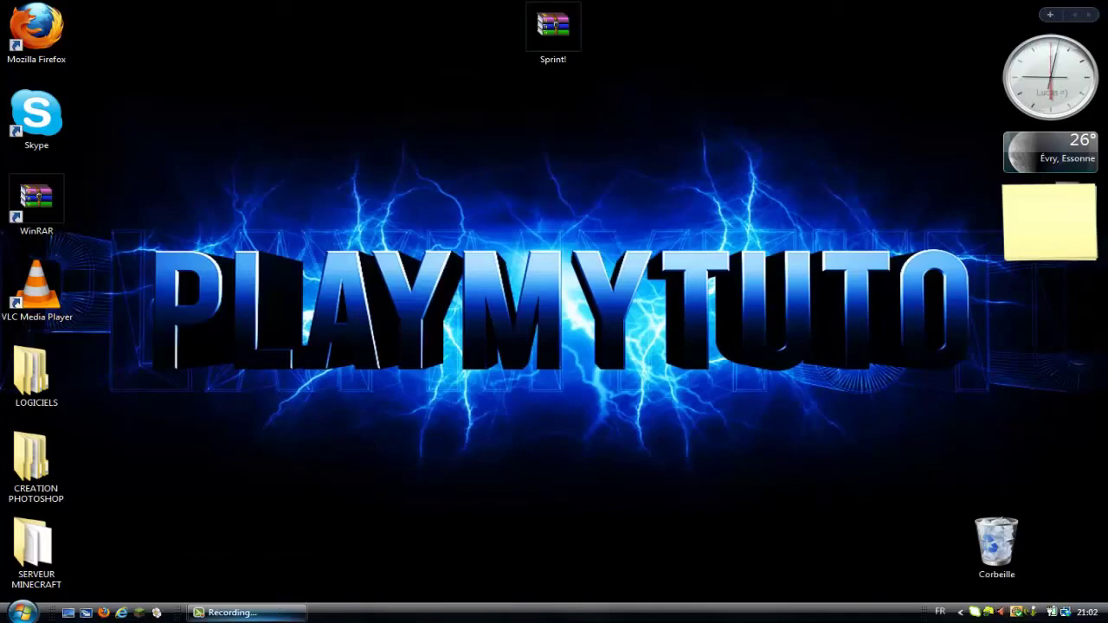
click(260, 613)
click(1066, 559)
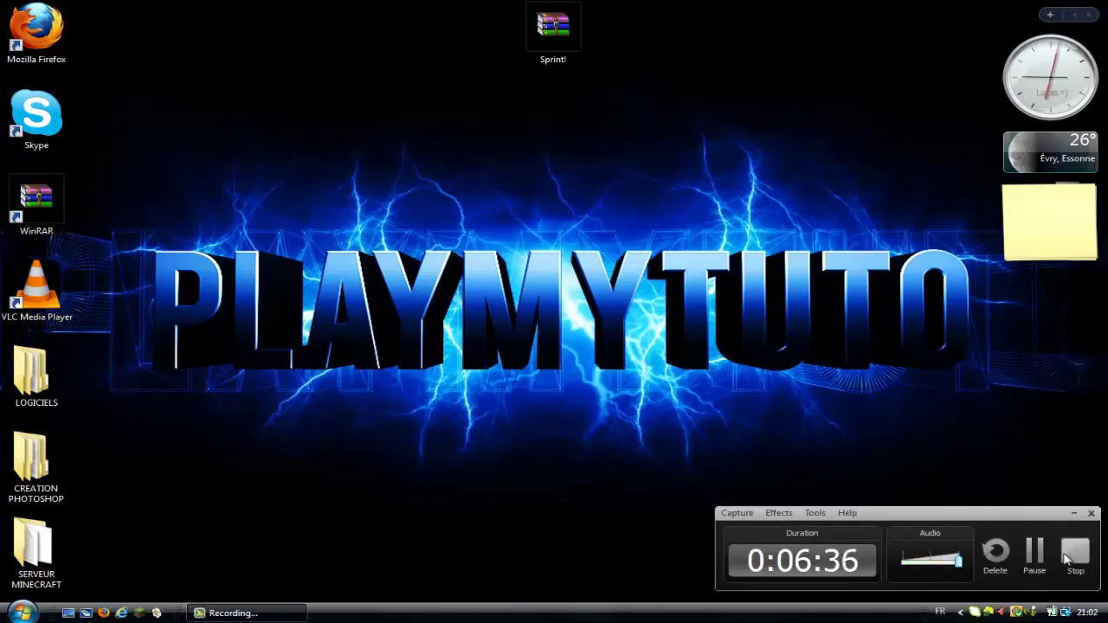